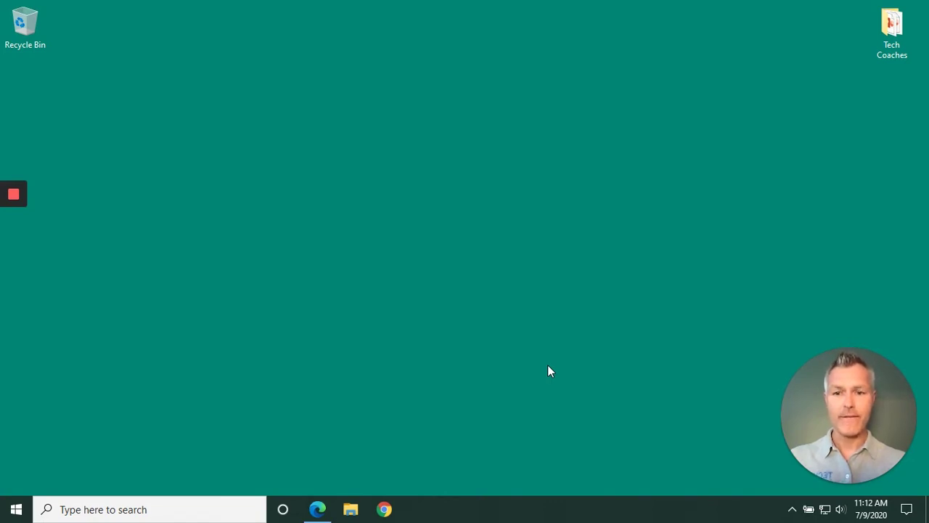
Open the Edge browser and search Google for "skype".
{"action": "left_click", "coordinate": [318, 508]}
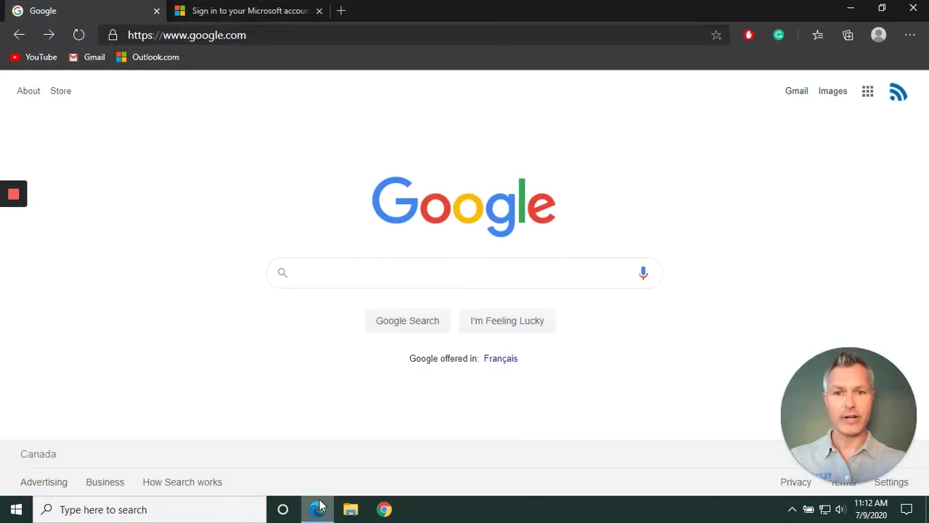
{"action": "left_click", "coordinate": [410, 272]}
{"action": "type", "text": "skype"}
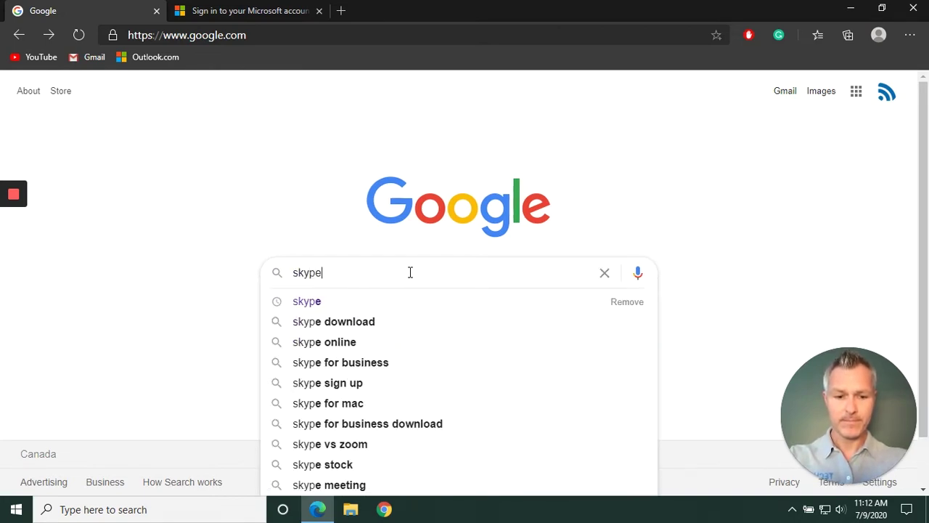
{"action": "key", "text": "Return"}
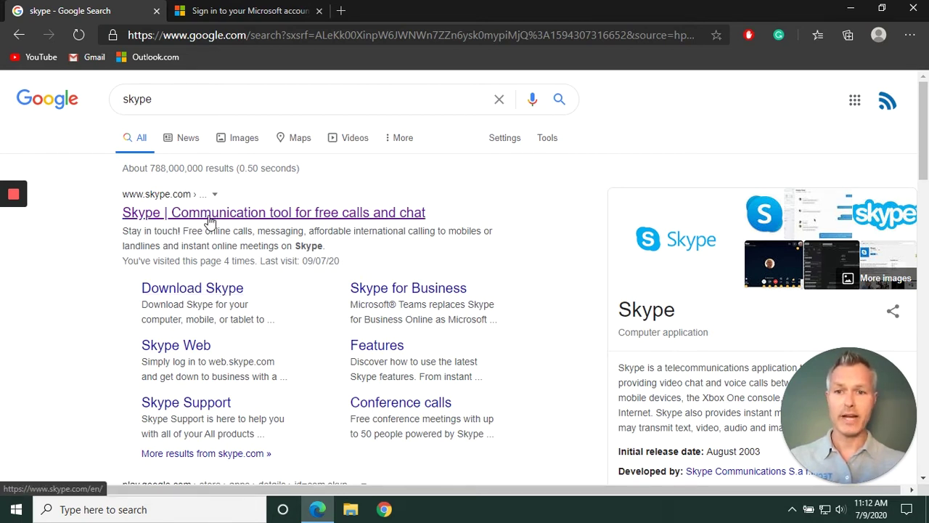
Get Skype for Windows from the official Download Skype page and install it.
{"action": "left_click", "coordinate": [192, 288]}
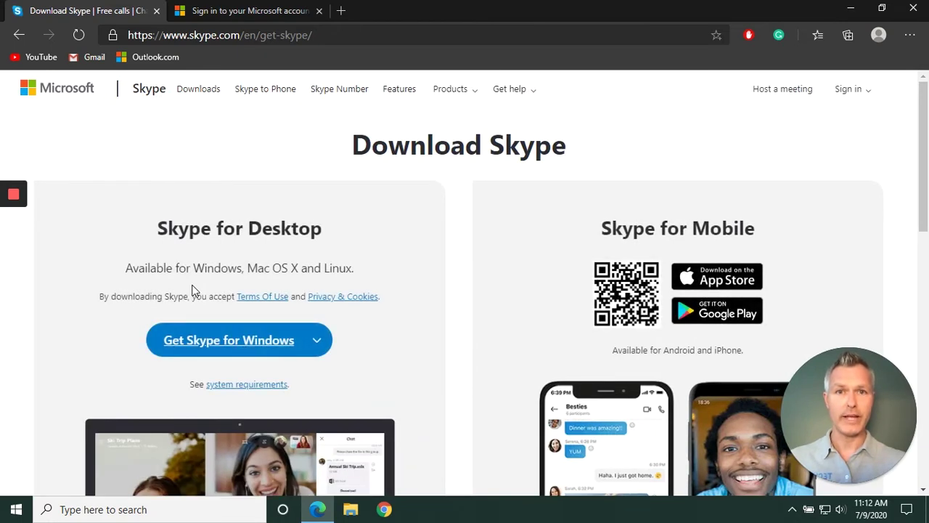
{"action": "left_click", "coordinate": [208, 343]}
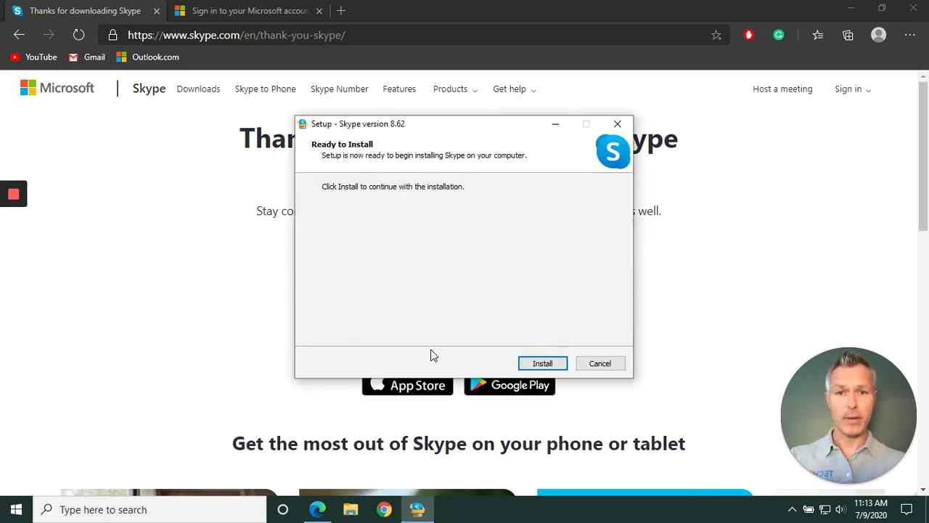
{"action": "left_click", "coordinate": [548, 368]}
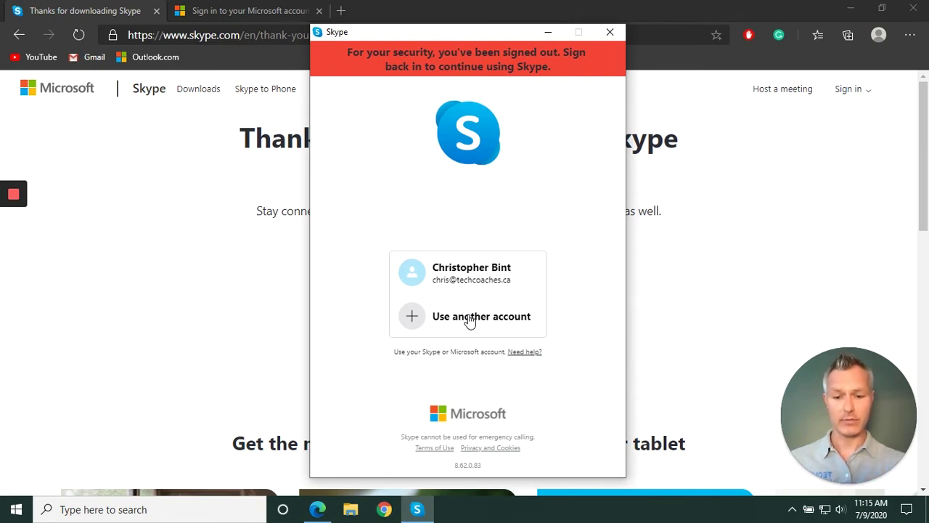
Sign in to Skype with another account, skip the profile picture, and continue past the video test.
{"action": "left_click", "coordinate": [470, 320]}
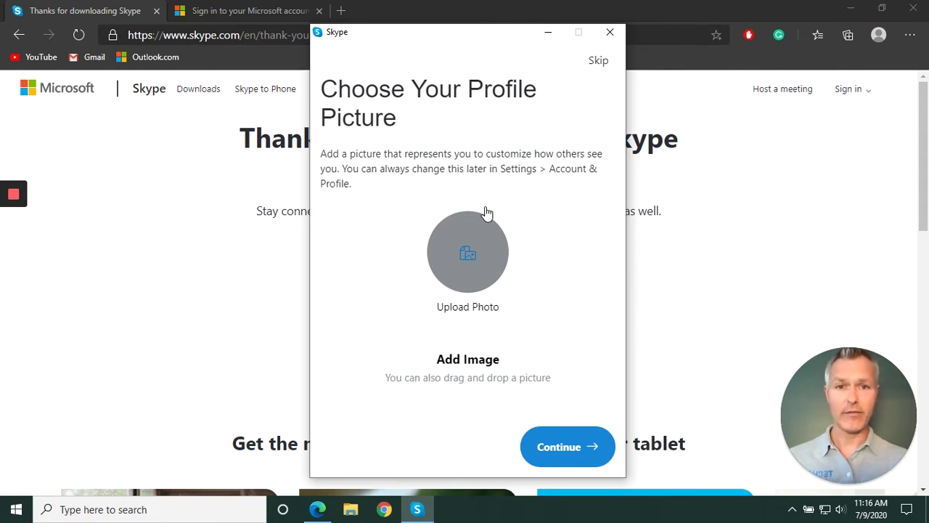
{"action": "left_click", "coordinate": [599, 62]}
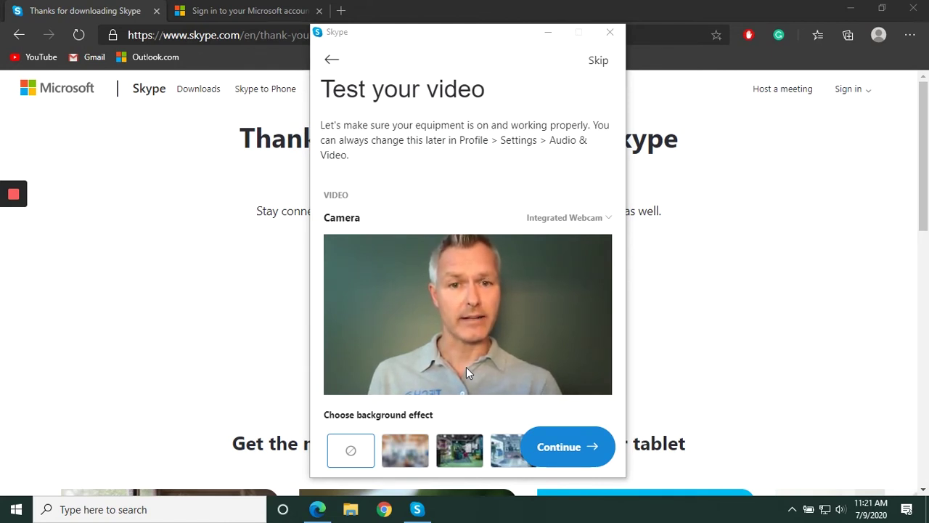
{"action": "left_click", "coordinate": [567, 447]}
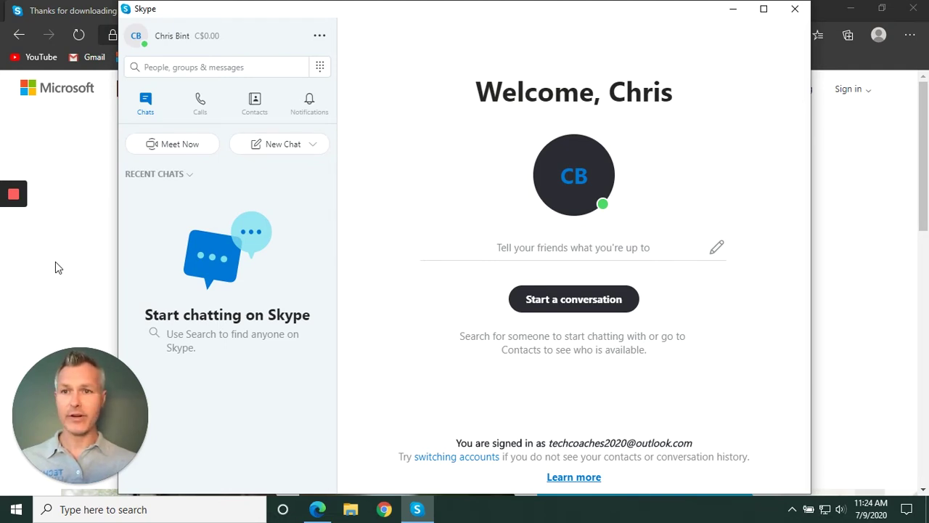
Create an instant Skype meeting, copy its invitation link, and minimize the Skype window.
{"action": "left_click", "coordinate": [180, 145]}
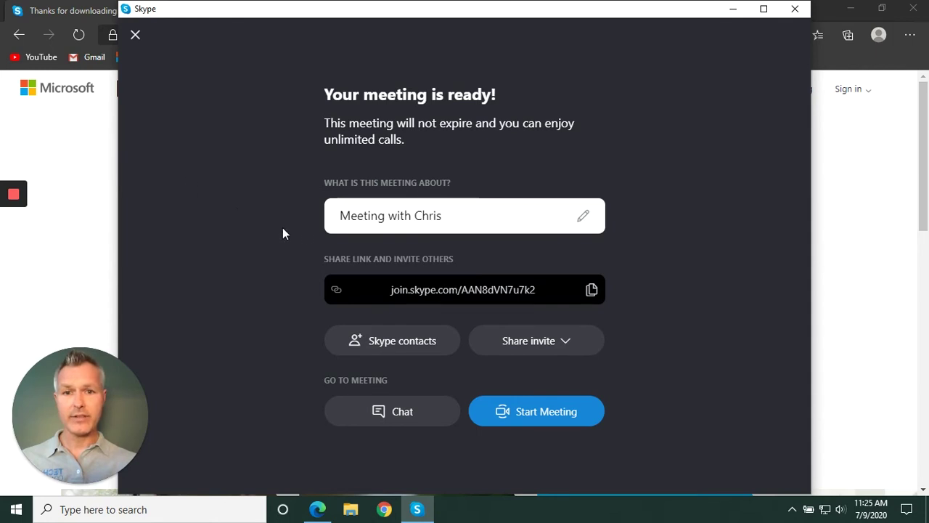
{"action": "left_click", "coordinate": [592, 292]}
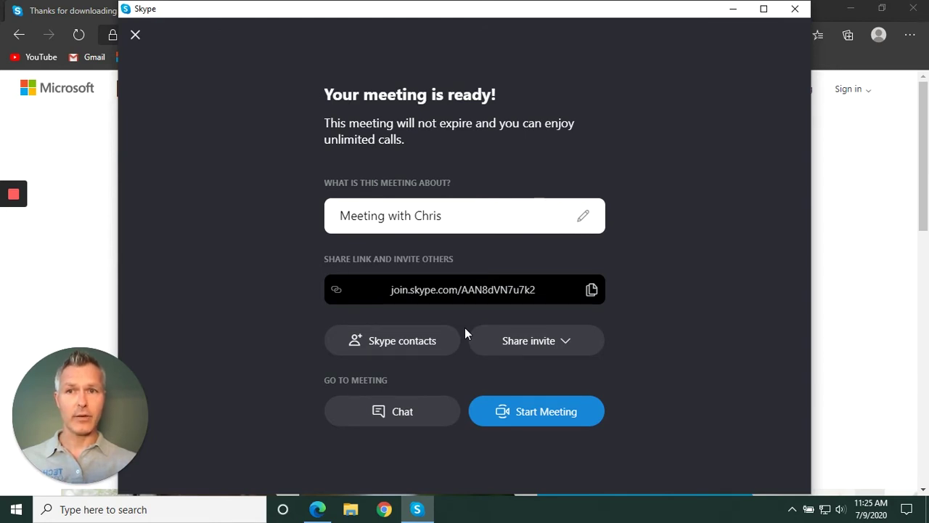
{"action": "left_click", "coordinate": [733, 10]}
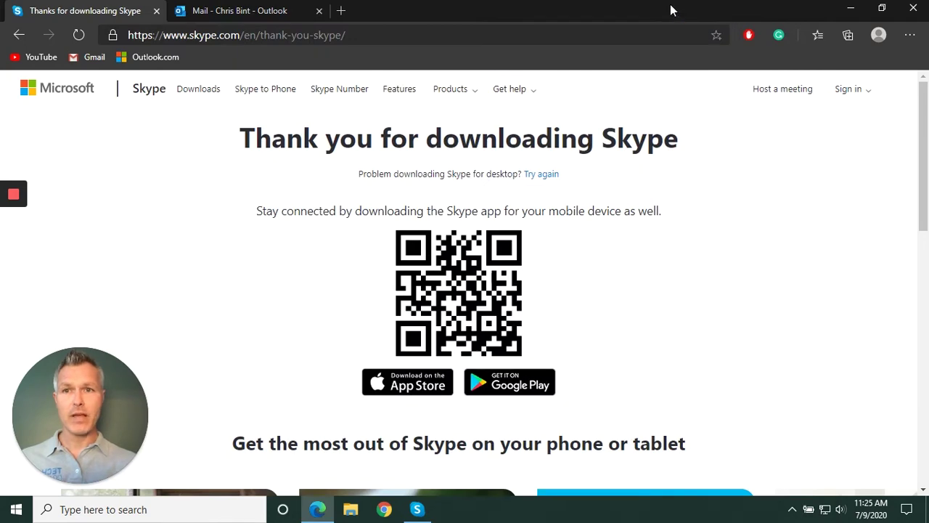
Switch to Outlook mail in the browser and start a new message addressed to the suggested contact.
{"action": "left_click", "coordinate": [283, 7]}
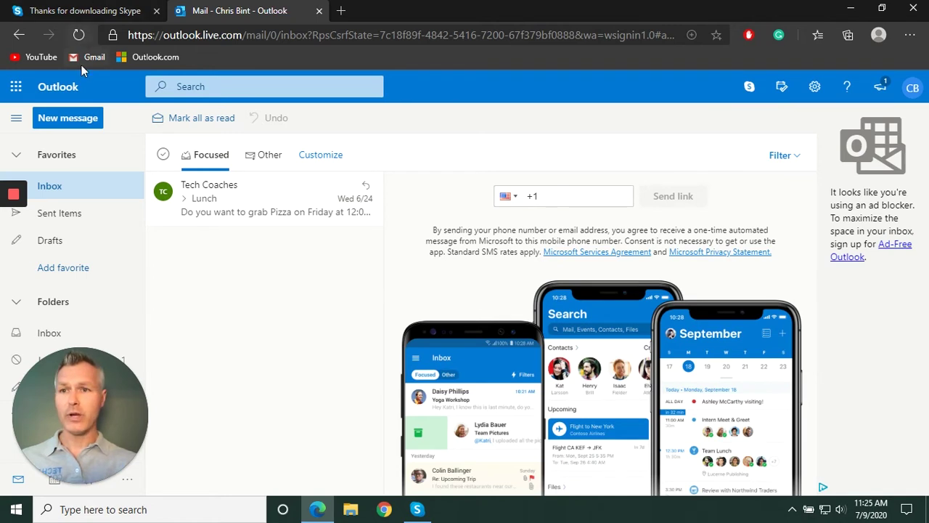
{"action": "left_click", "coordinate": [76, 124]}
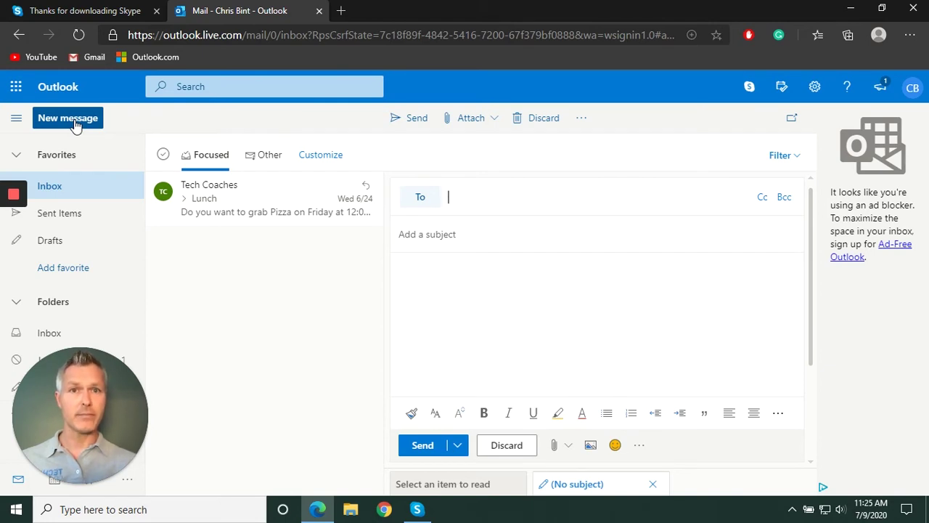
{"action": "type", "text": "m"}
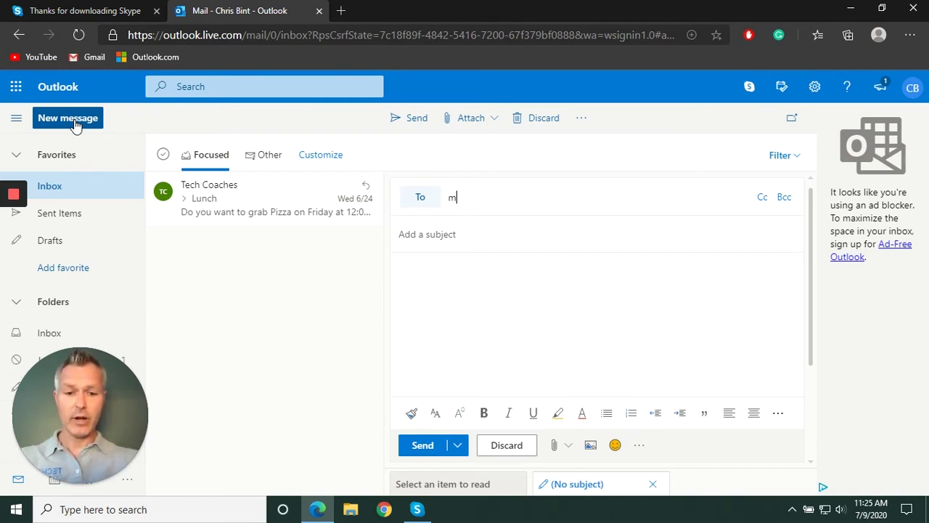
{"action": "type", "text": "eli"}
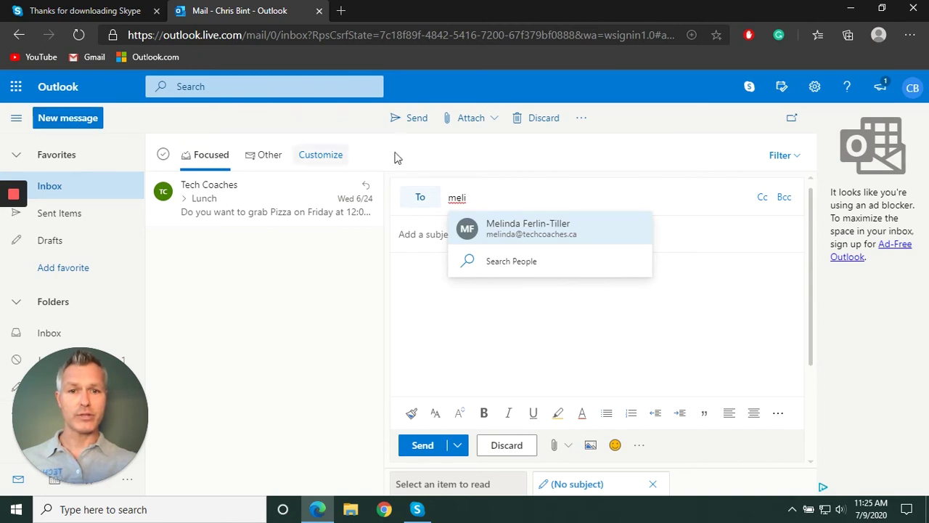
{"action": "left_click", "coordinate": [509, 240]}
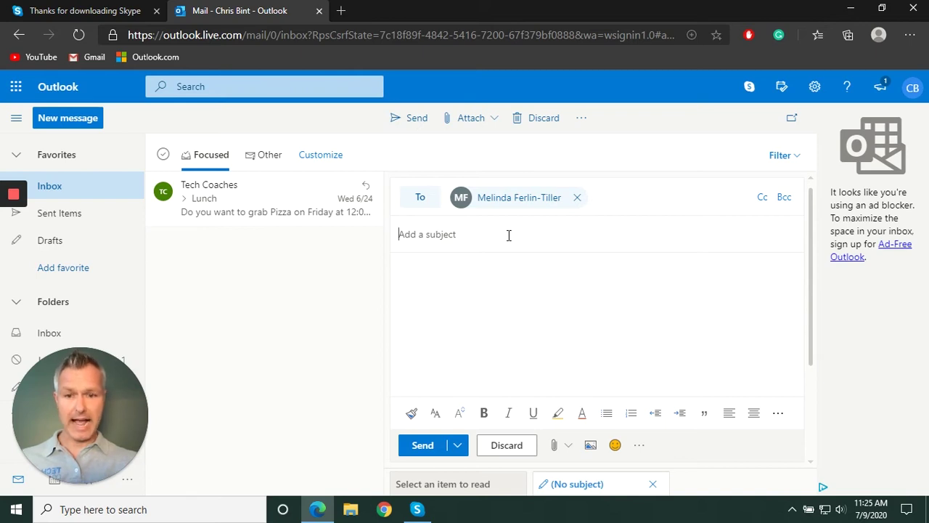
Give the email the subject "Test call", paste the Skype meeting link into the body, and send it.
{"action": "left_click", "coordinate": [509, 235]}
{"action": "type", "text": "Test call"}
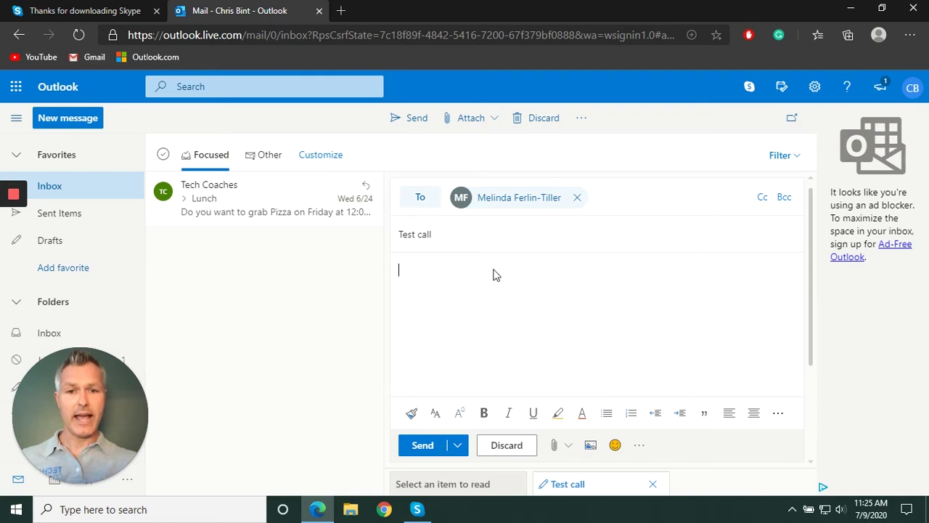
{"action": "right_click", "coordinate": [494, 274]}
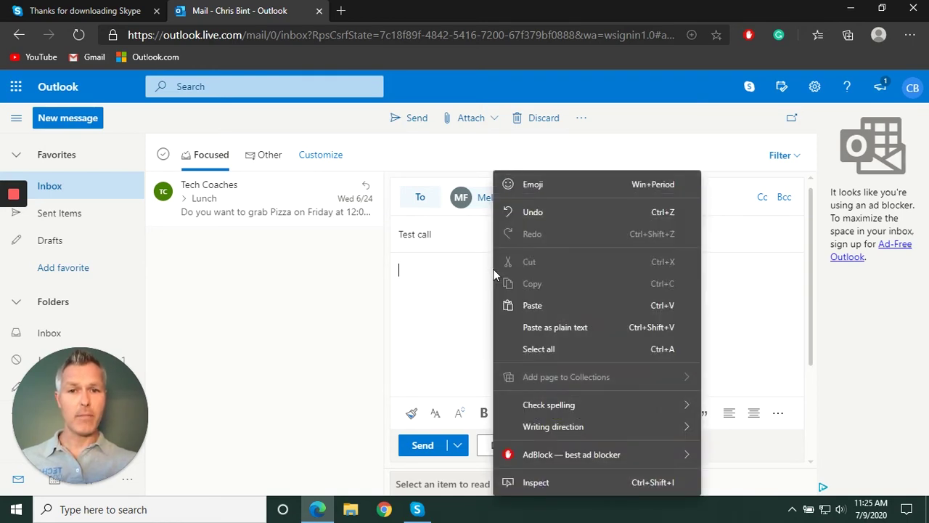
{"action": "left_click", "coordinate": [532, 306]}
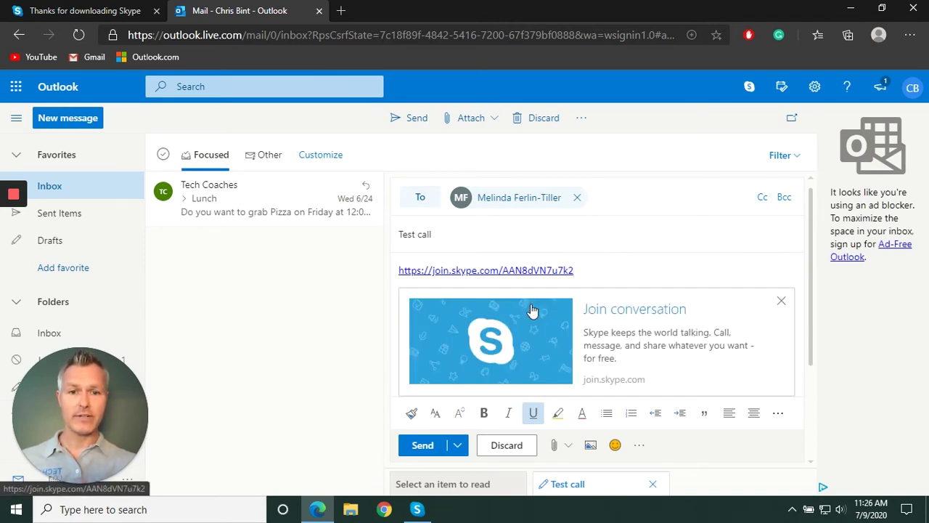
{"action": "left_click", "coordinate": [423, 447]}
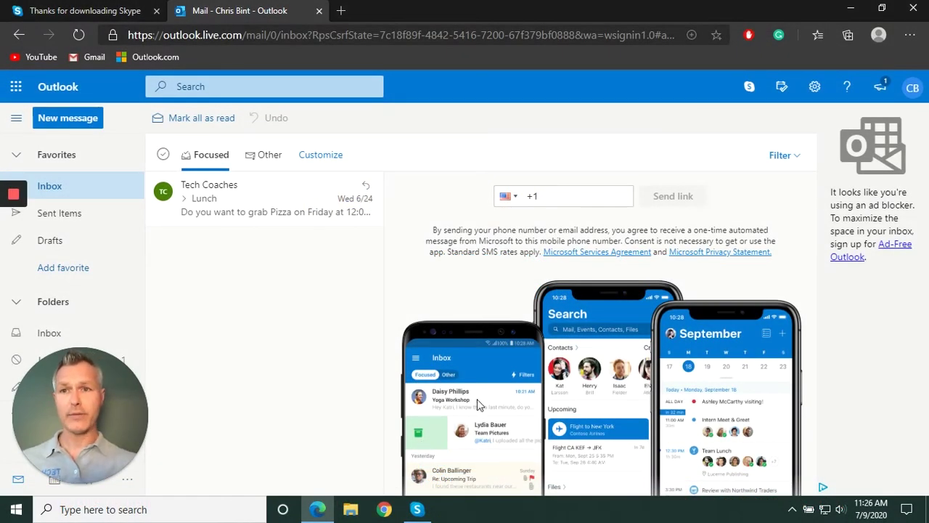
Close the browser, return to Skype, and start the meeting call with camera and microphone on.
{"action": "left_click", "coordinate": [914, 10]}
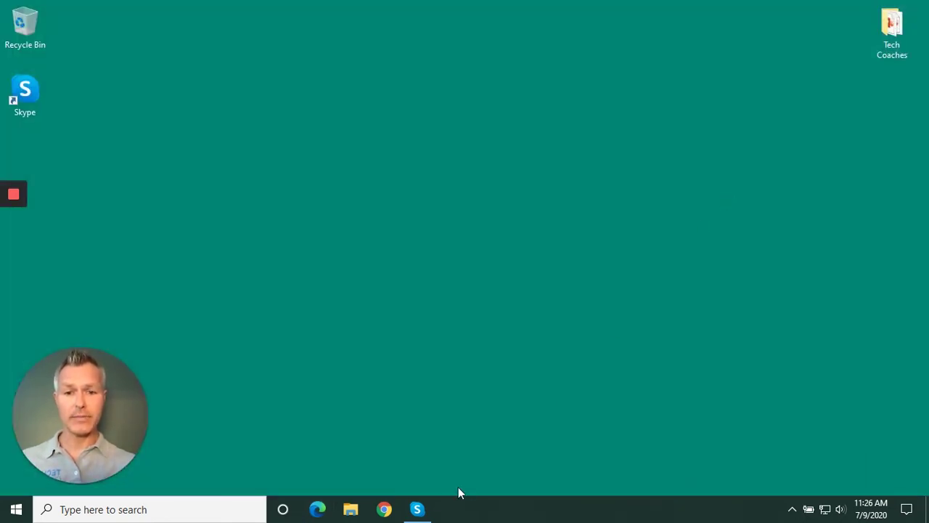
{"action": "left_click", "coordinate": [417, 510]}
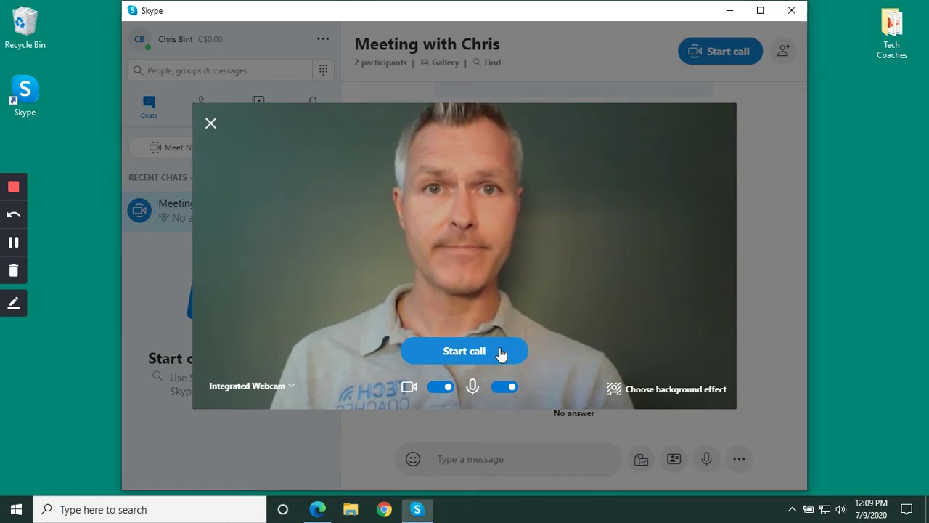
{"action": "left_click", "coordinate": [501, 352]}
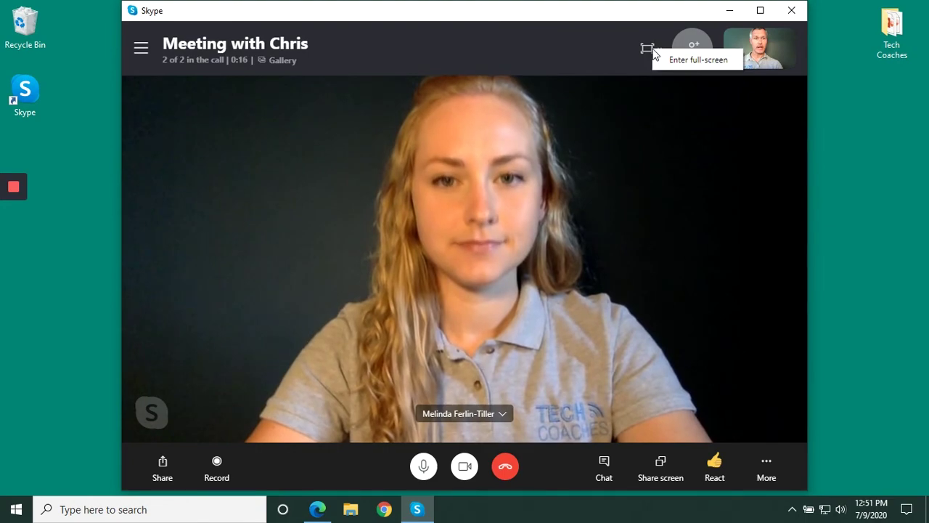
Display the ongoing meeting call in full-screen view.
{"action": "key", "text": "ctrl+shift+f"}
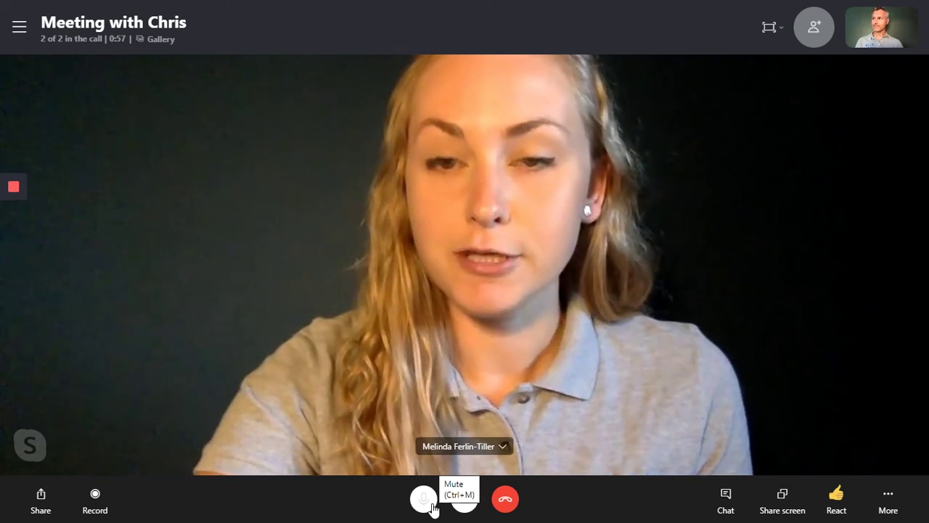
{"action": "mouse_move", "coordinate": [432, 510]}
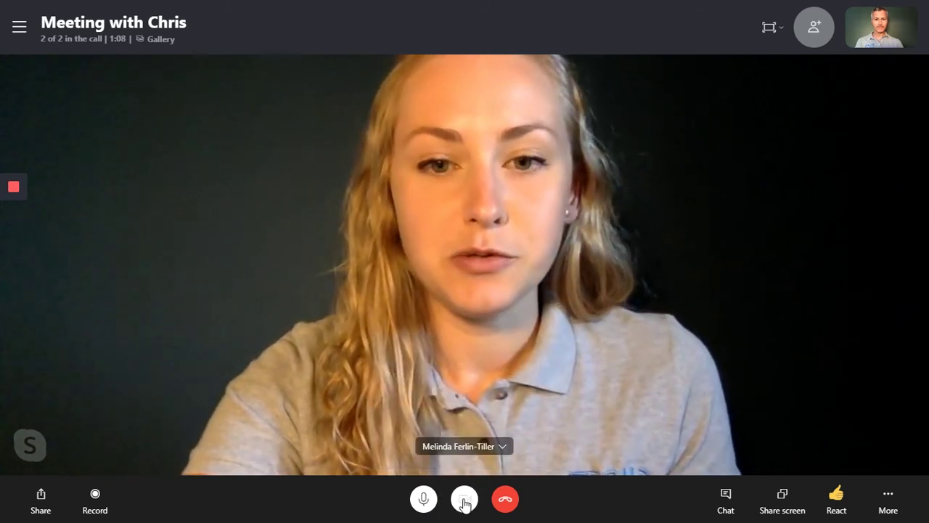
{"action": "mouse_move", "coordinate": [465, 503]}
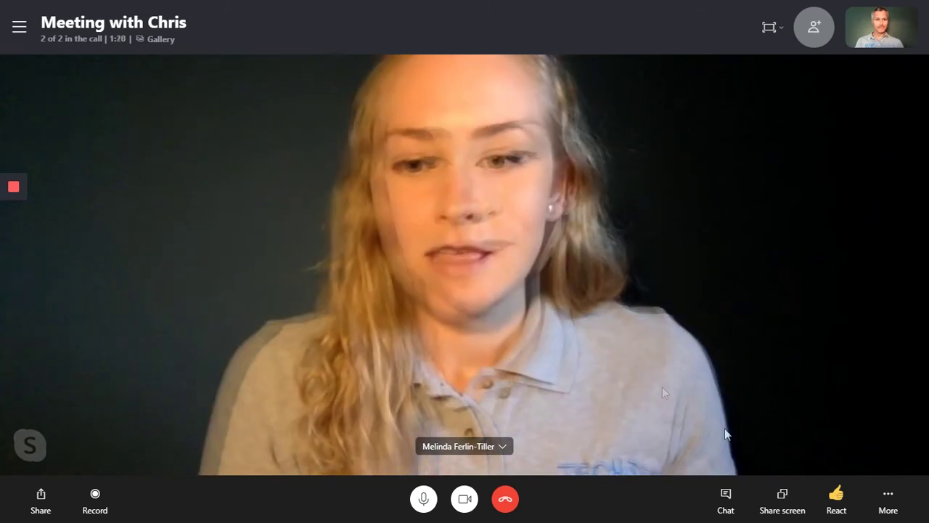
Send the message "Test 123!" in the meeting chat, then close the chat.
{"action": "left_click", "coordinate": [725, 498]}
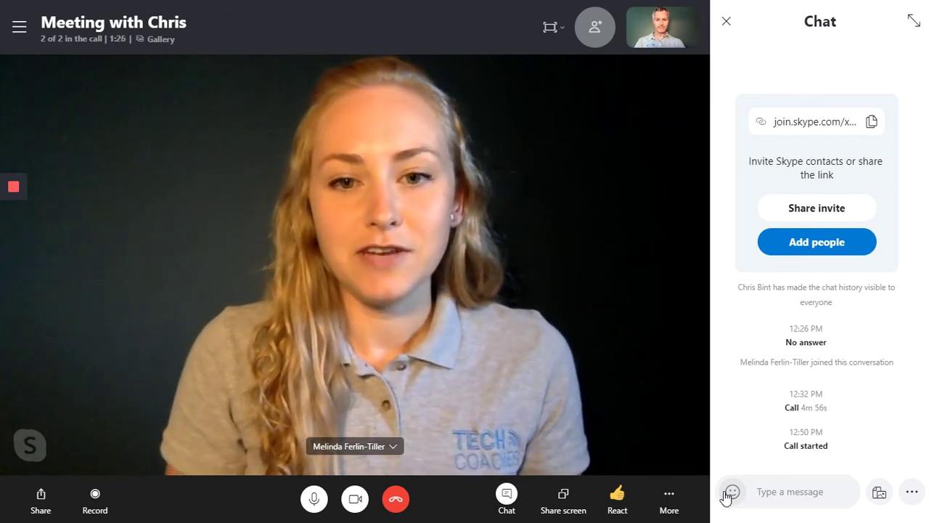
{"action": "type", "text": "Test 123!"}
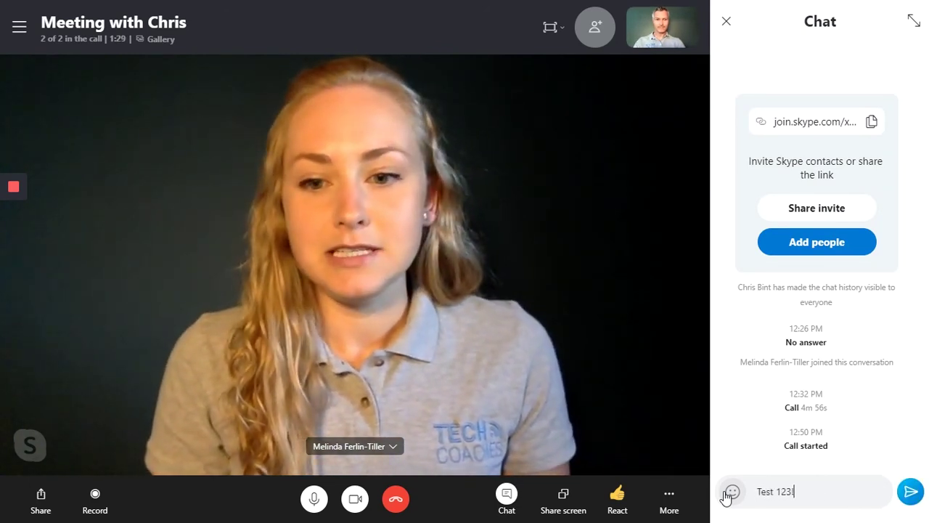
{"action": "key", "text": "Return"}
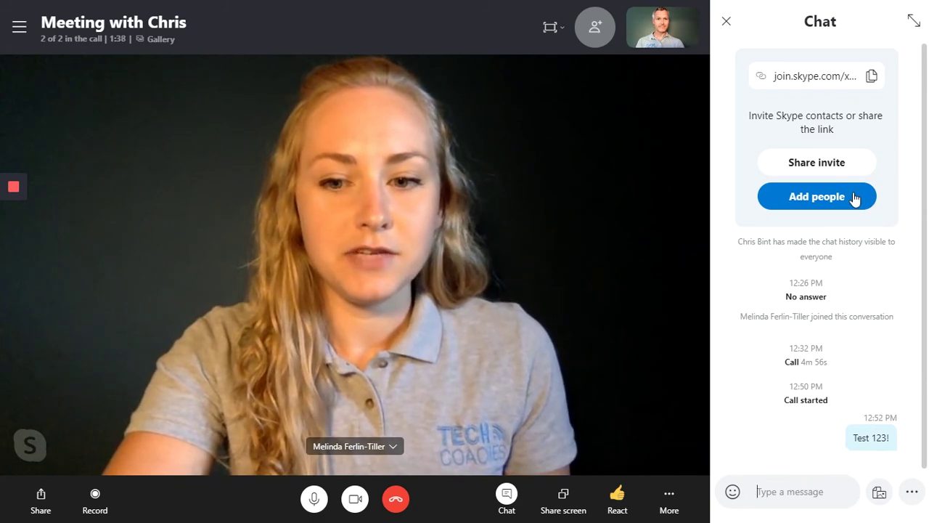
{"action": "left_click", "coordinate": [727, 22]}
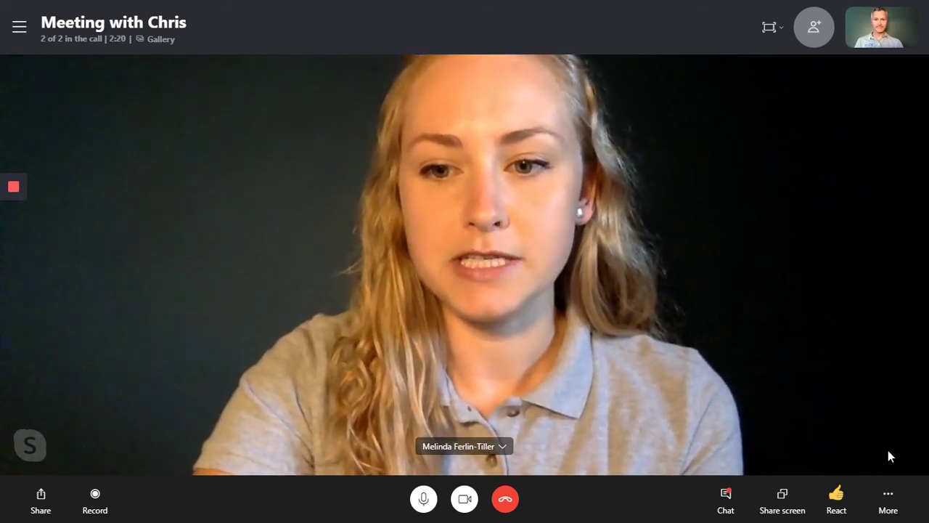
View the additional call options, then end the meeting call.
{"action": "left_click", "coordinate": [887, 497]}
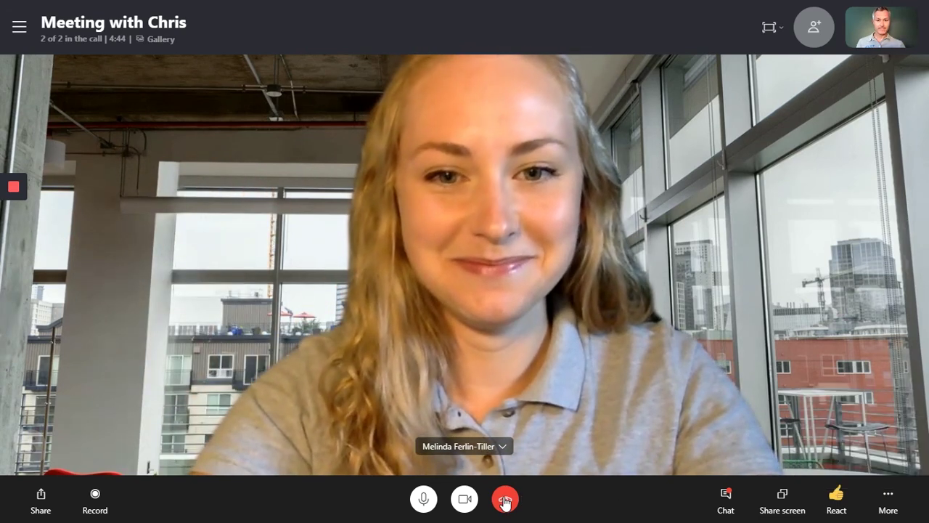
{"action": "left_click", "coordinate": [505, 498]}
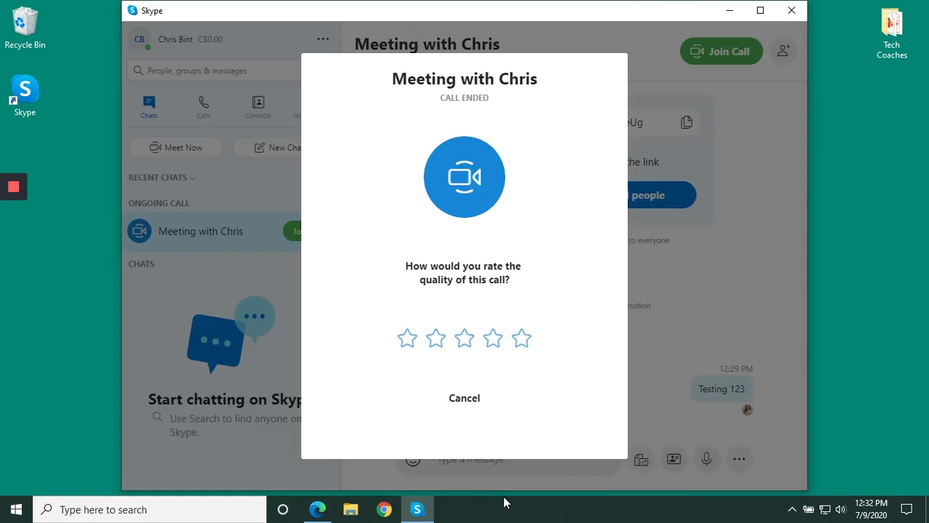